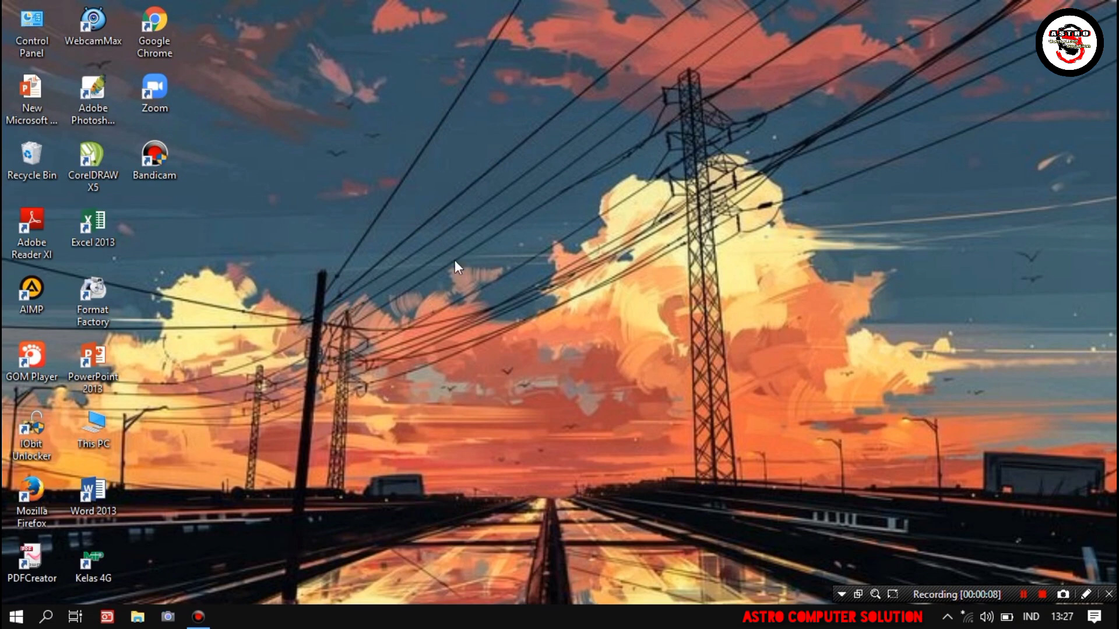
{"action": "right_click", "coordinate": [454, 302]}
{"action": "left_click", "coordinate": [481, 349]}
{"action": "left_click", "coordinate": [481, 350]}
{"action": "left_click", "coordinate": [468, 238]}
{"action": "left_click", "coordinate": [413, 261]}
- Check the webcam image by opening and closing the Kamera app three times
{"action": "left_click", "coordinate": [169, 622]}
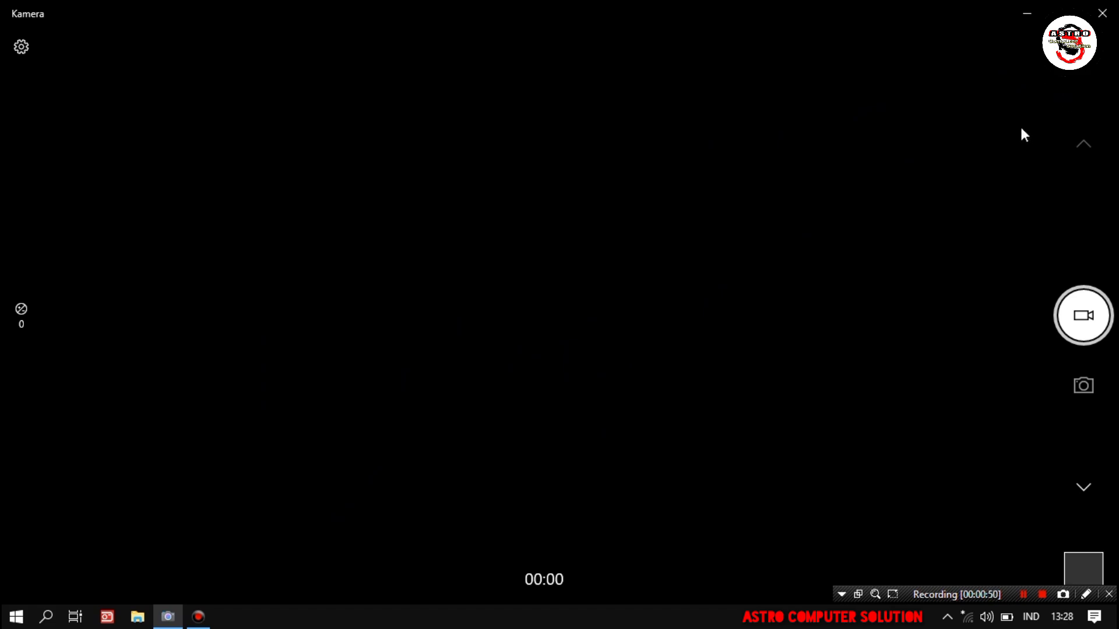
{"action": "left_click", "coordinate": [1105, 19]}
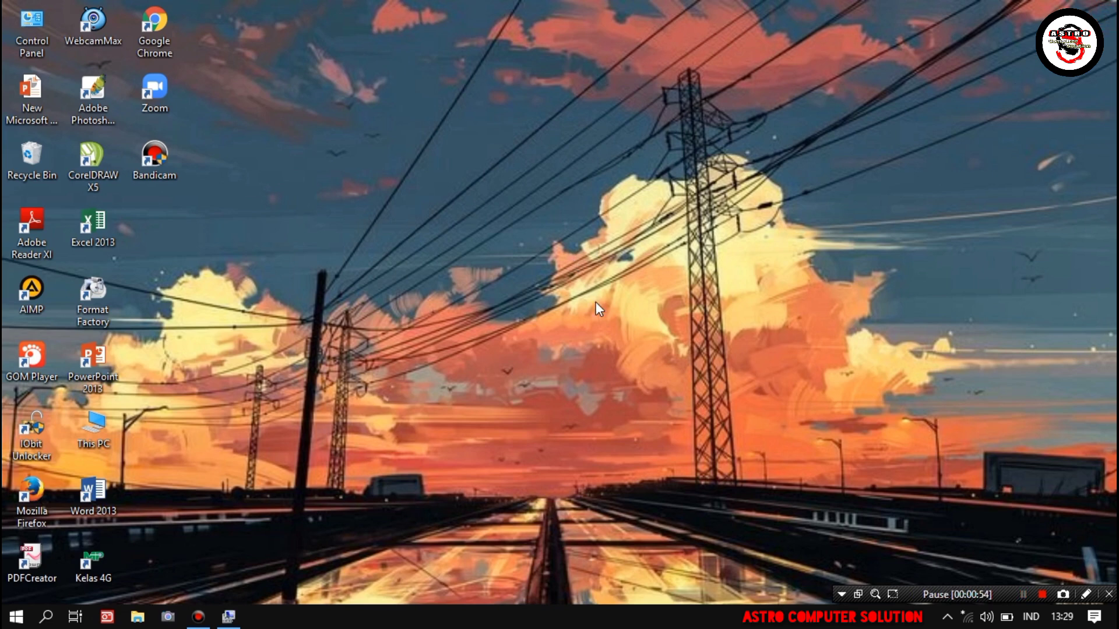
{"action": "left_click", "coordinate": [168, 617]}
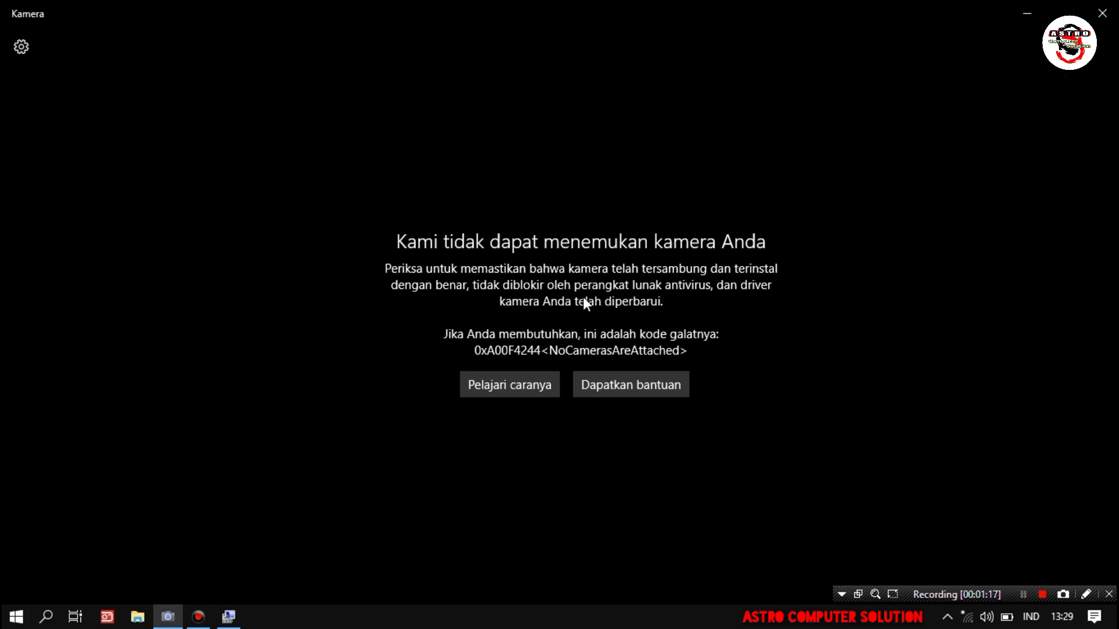
{"action": "left_click", "coordinate": [1101, 13]}
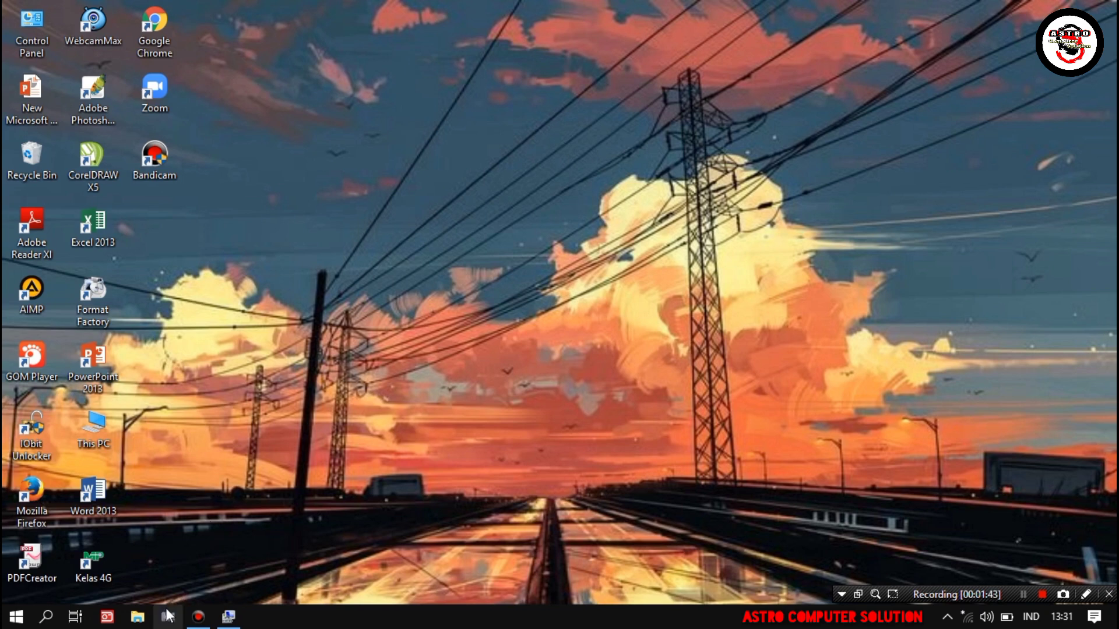
{"action": "left_click", "coordinate": [167, 619]}
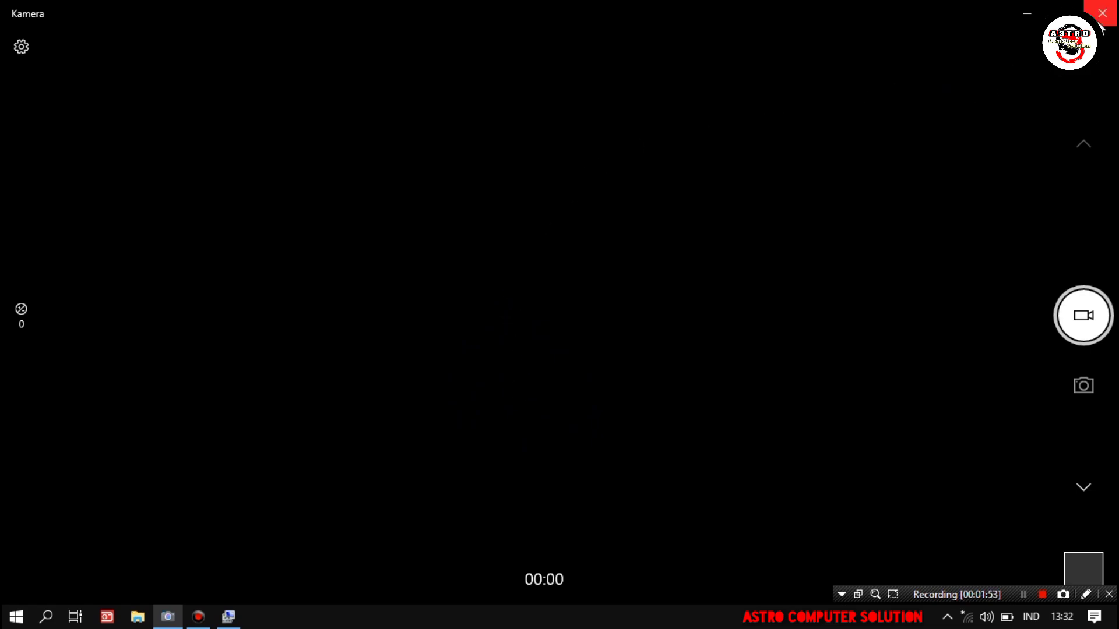
{"action": "left_click", "coordinate": [1101, 14]}
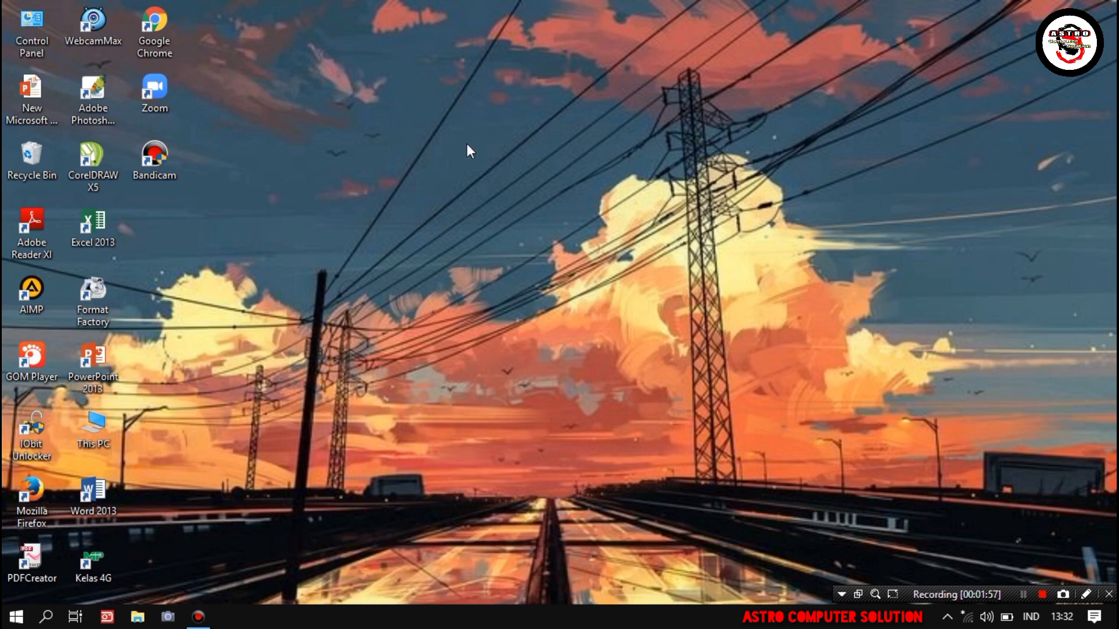
{"action": "right_click", "coordinate": [491, 174]}
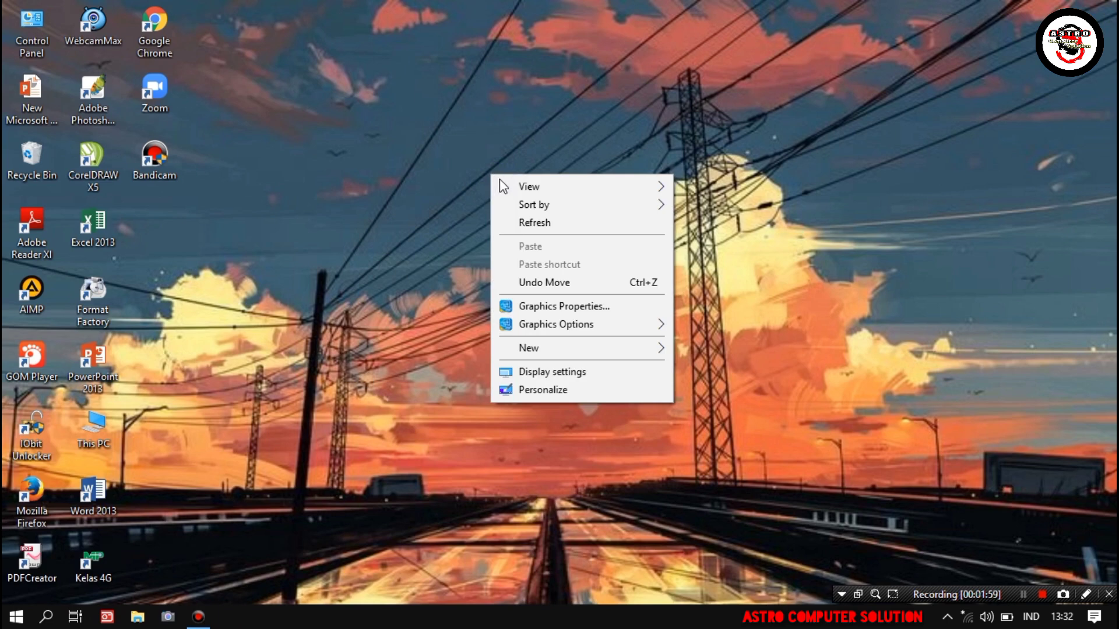
{"action": "left_click", "coordinate": [526, 220]}
{"action": "right_click", "coordinate": [428, 270]}
{"action": "left_click", "coordinate": [460, 319]}
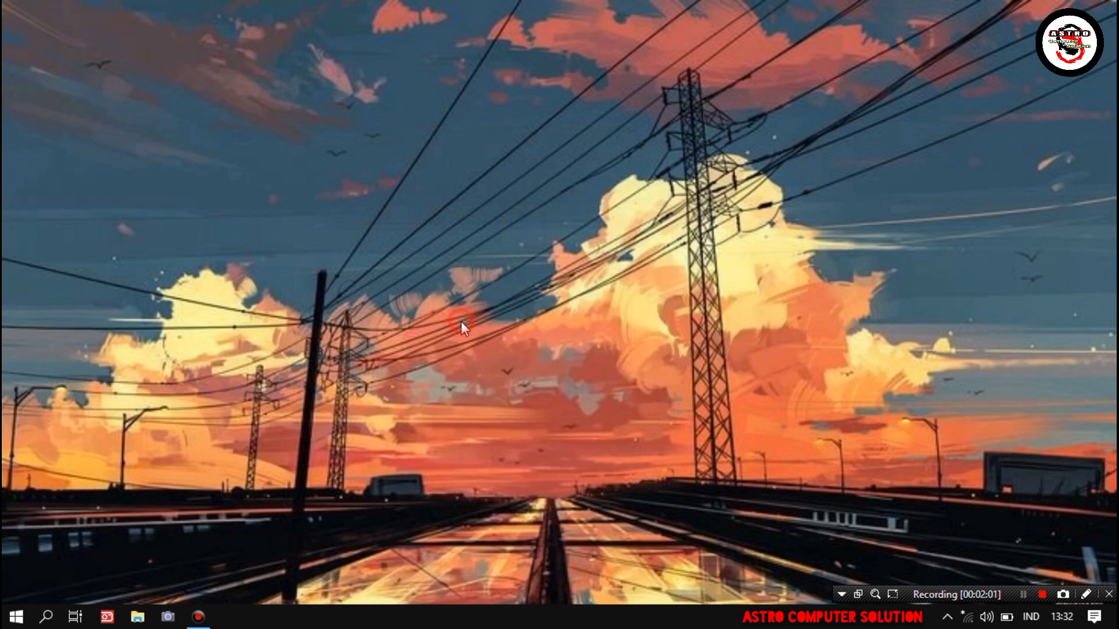
- Open Computer Management for This PC from File Explorer and show the Device Manager
{"action": "left_click", "coordinate": [137, 617]}
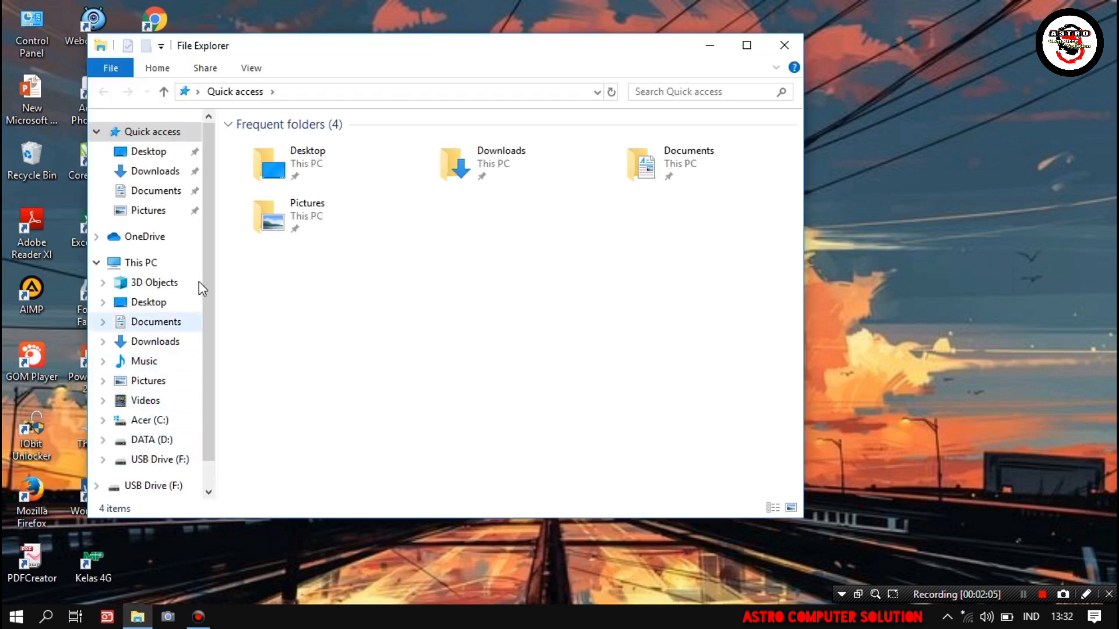
{"action": "left_click", "coordinate": [747, 45]}
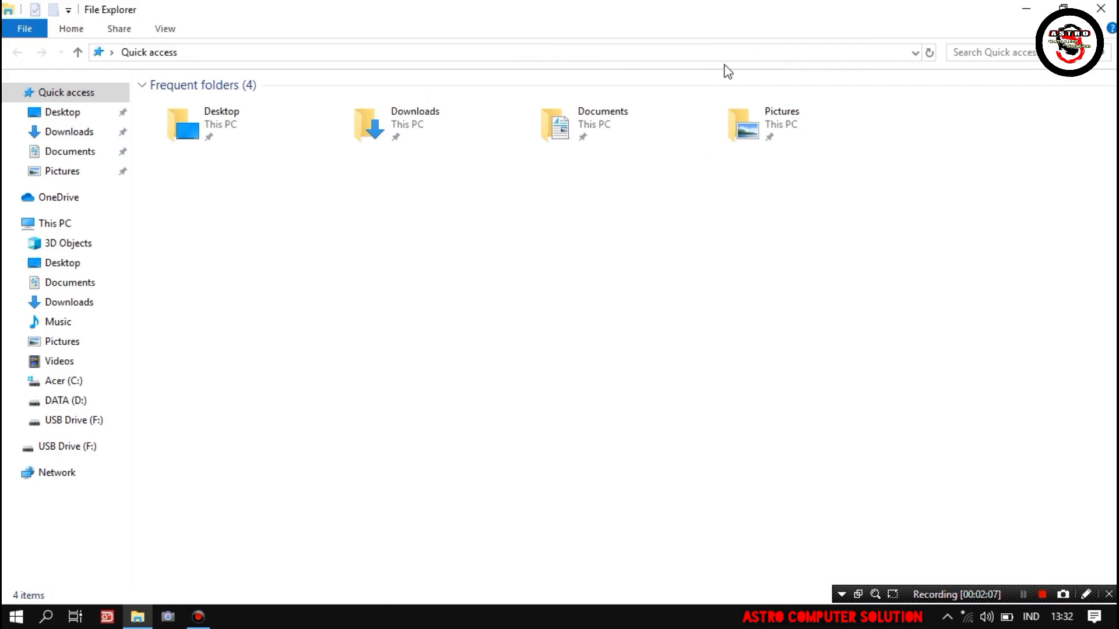
{"action": "right_click", "coordinate": [72, 233]}
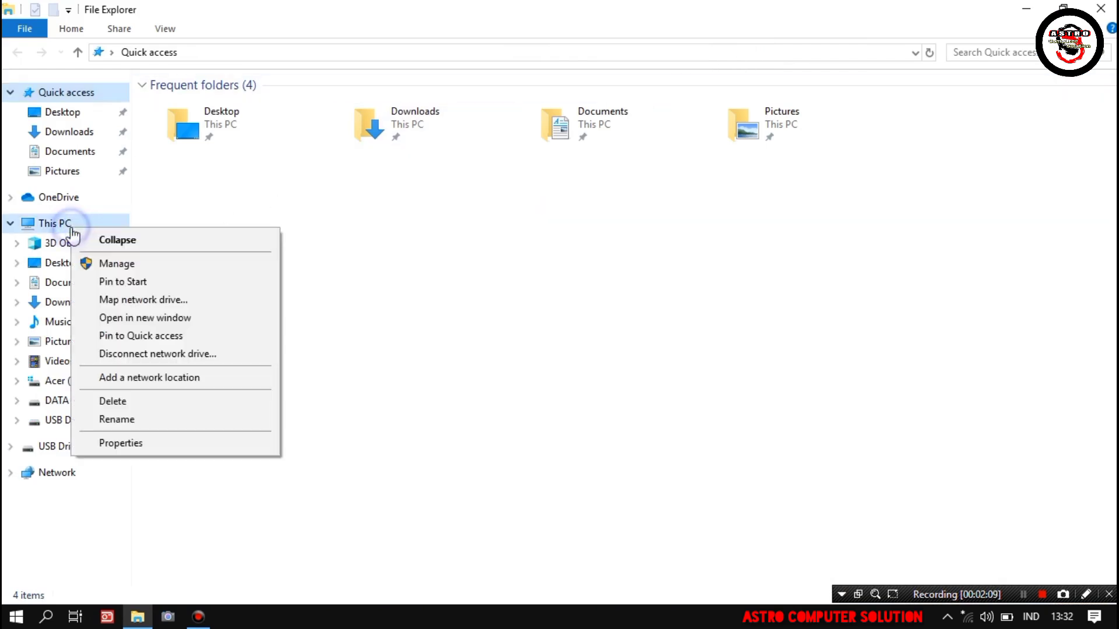
{"action": "left_click", "coordinate": [115, 266]}
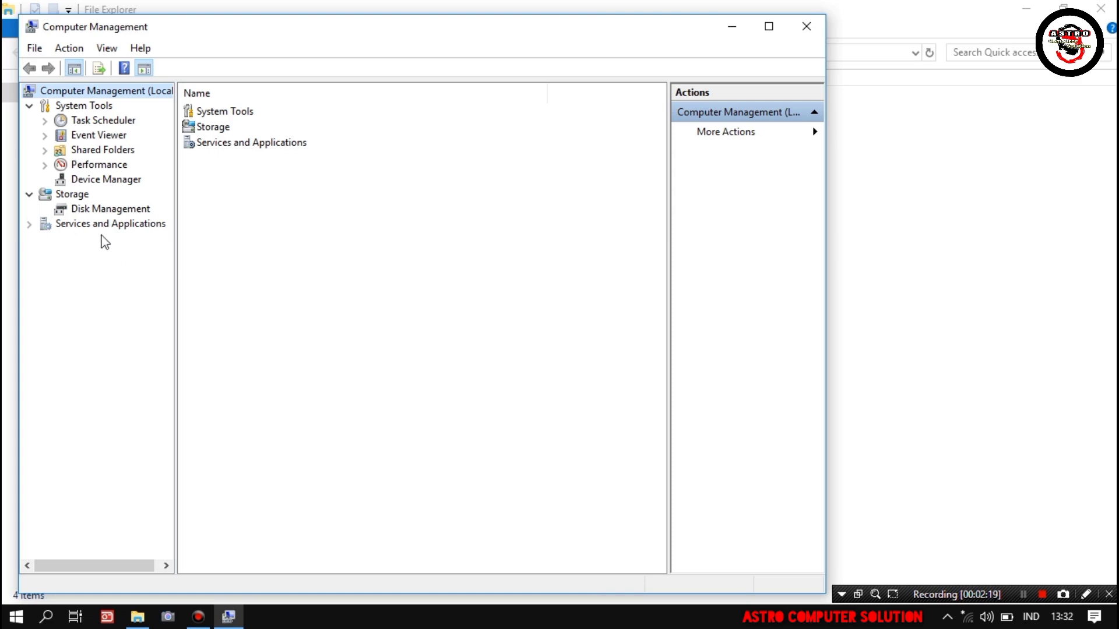
{"action": "left_click", "coordinate": [85, 178]}
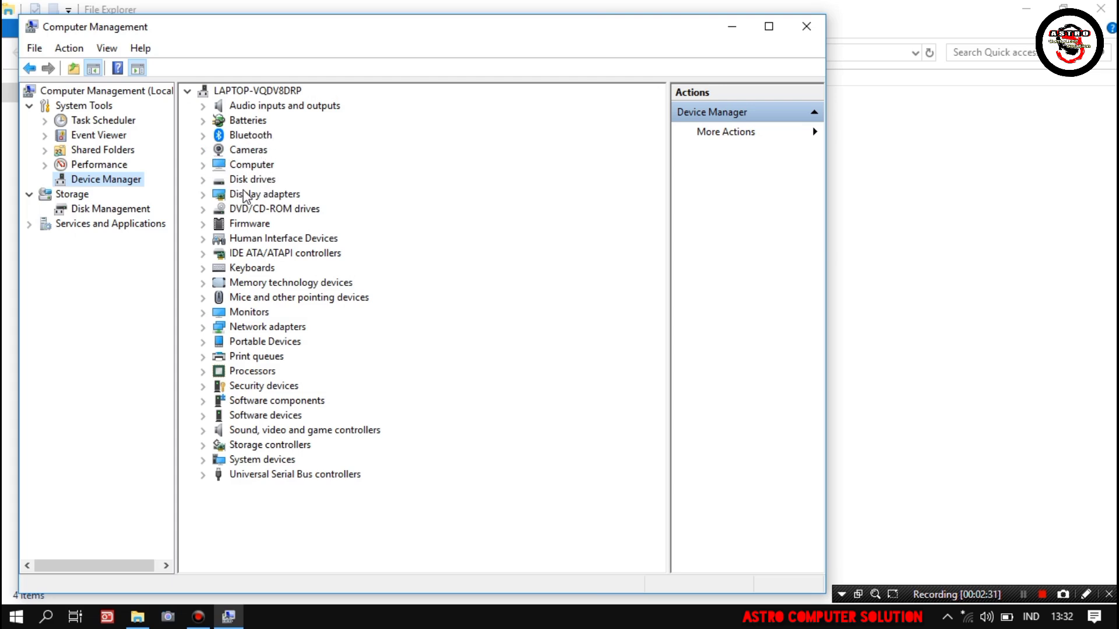
- Disable the USB2.0 Camera device in the Cameras category and confirm the change
{"action": "left_click", "coordinate": [203, 151]}
{"action": "left_click", "coordinate": [249, 166]}
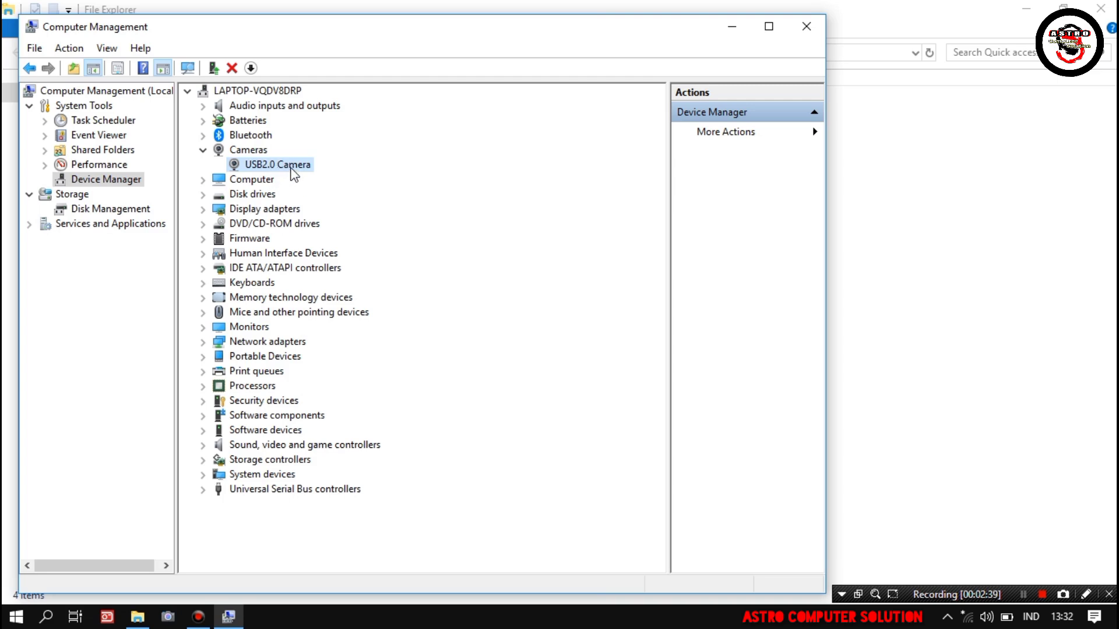
{"action": "right_click", "coordinate": [293, 174]}
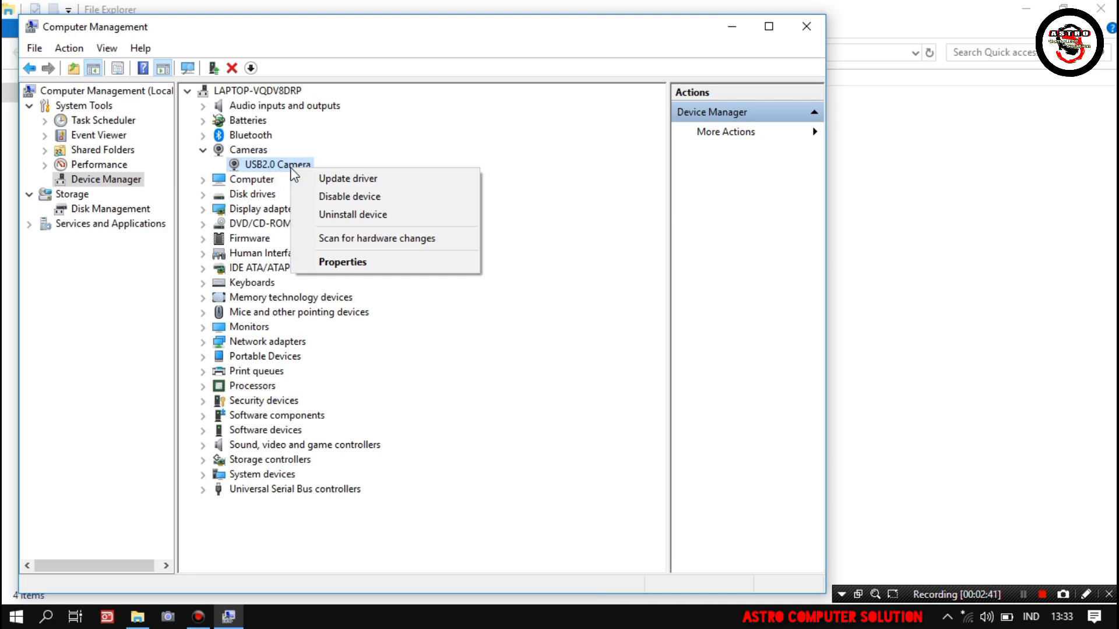
{"action": "left_click", "coordinate": [385, 198]}
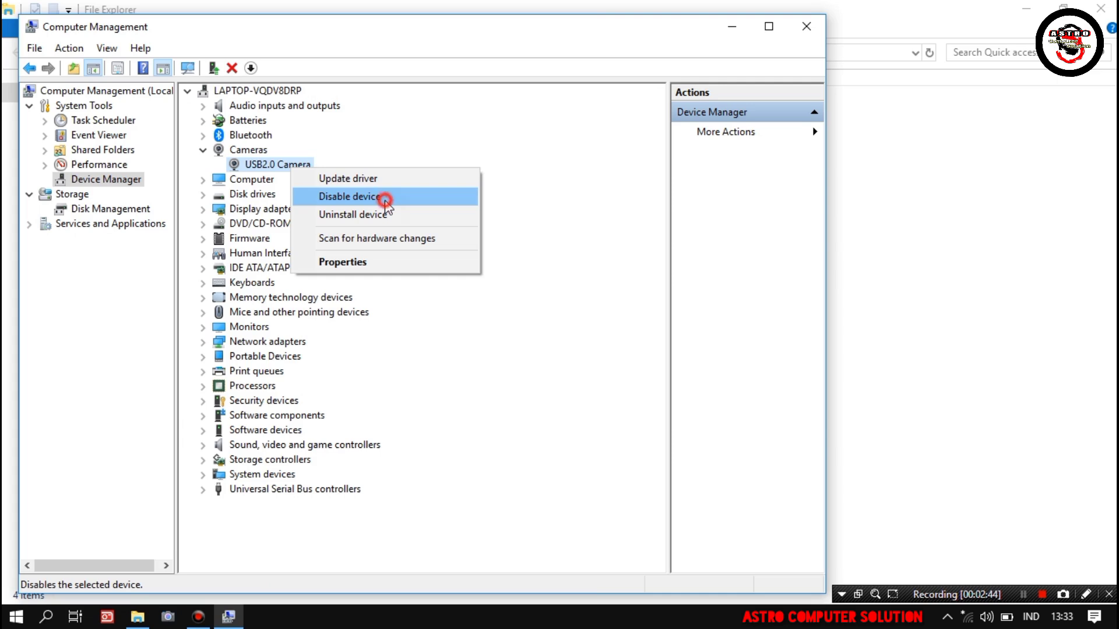
{"action": "left_click", "coordinate": [583, 334]}
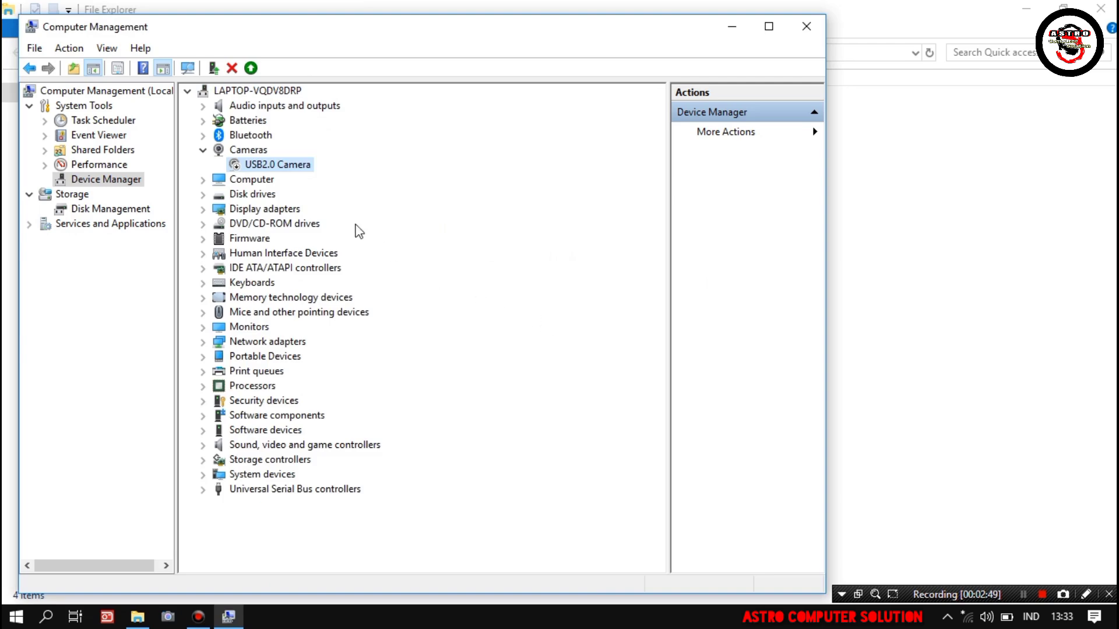
- Update the USB2.0 Camera driver manually, installing USB Video Device from the list of available drivers on the computer
{"action": "right_click", "coordinate": [285, 168]}
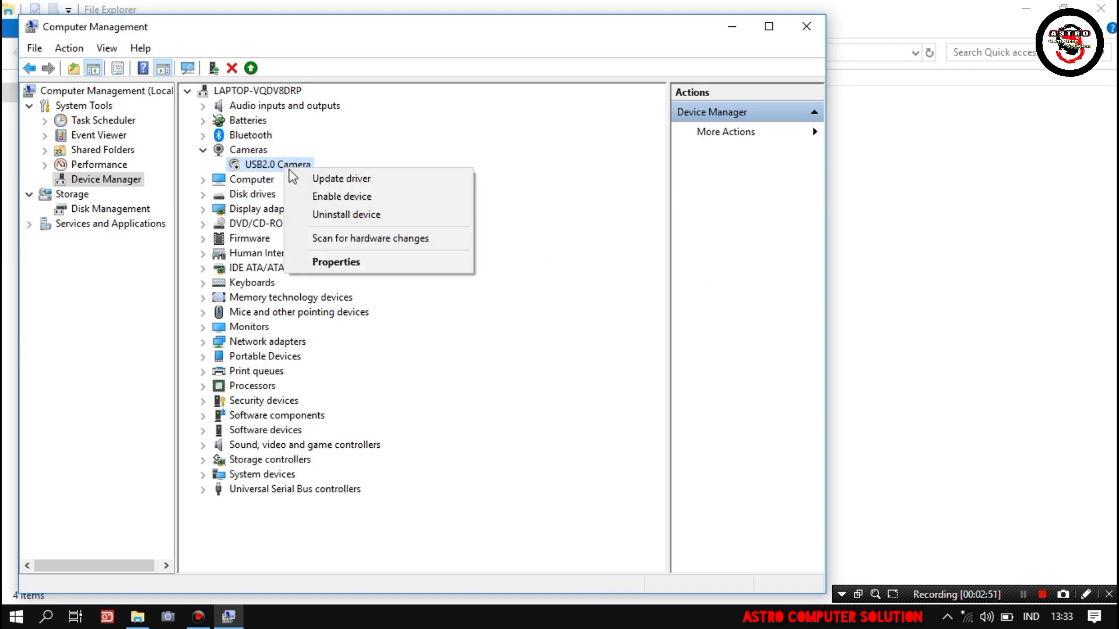
{"action": "left_click", "coordinate": [354, 178]}
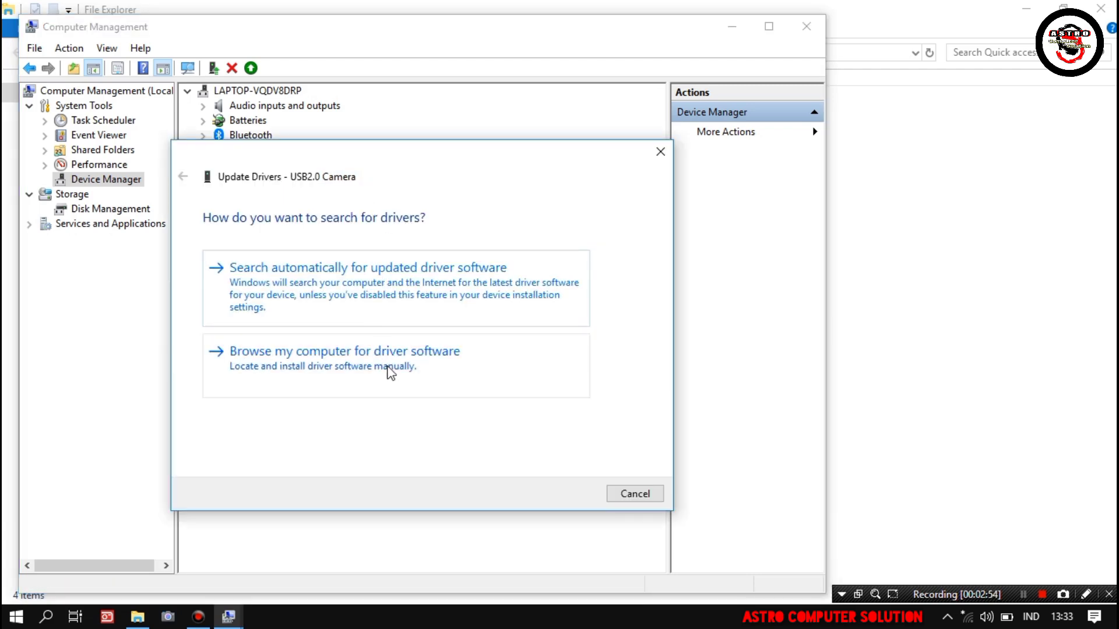
{"action": "left_click", "coordinate": [390, 372]}
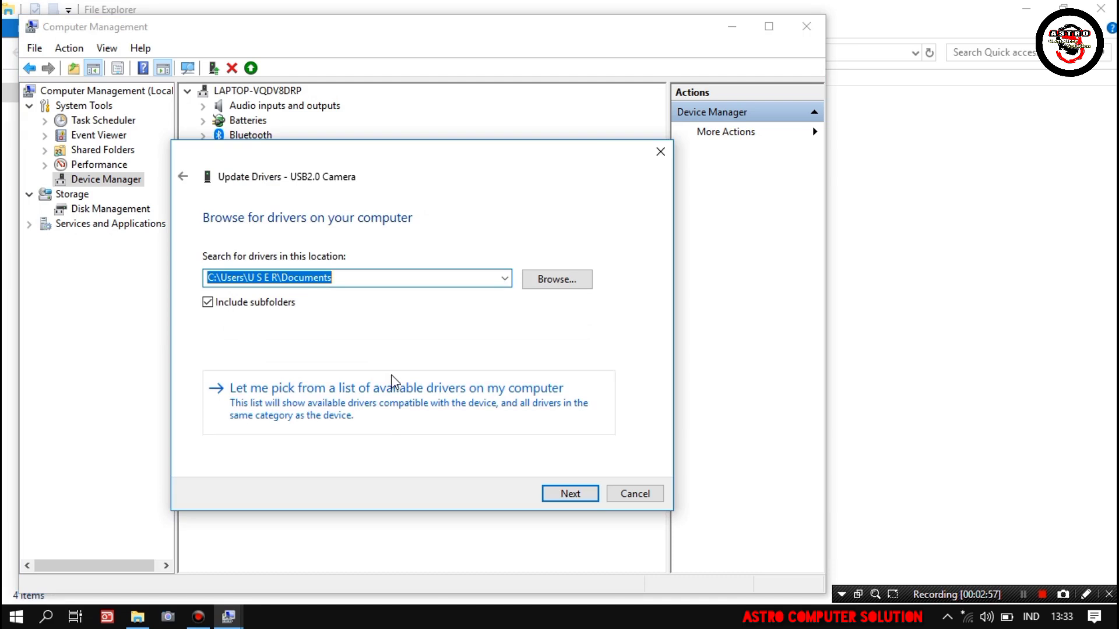
{"action": "left_click", "coordinate": [390, 408]}
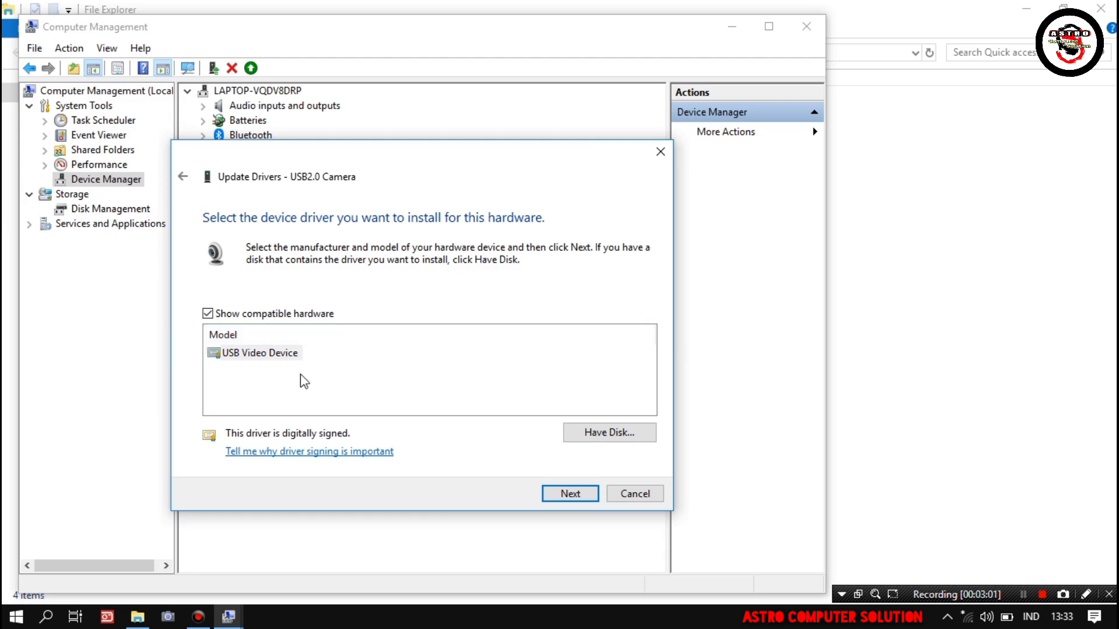
{"action": "left_click", "coordinate": [262, 355]}
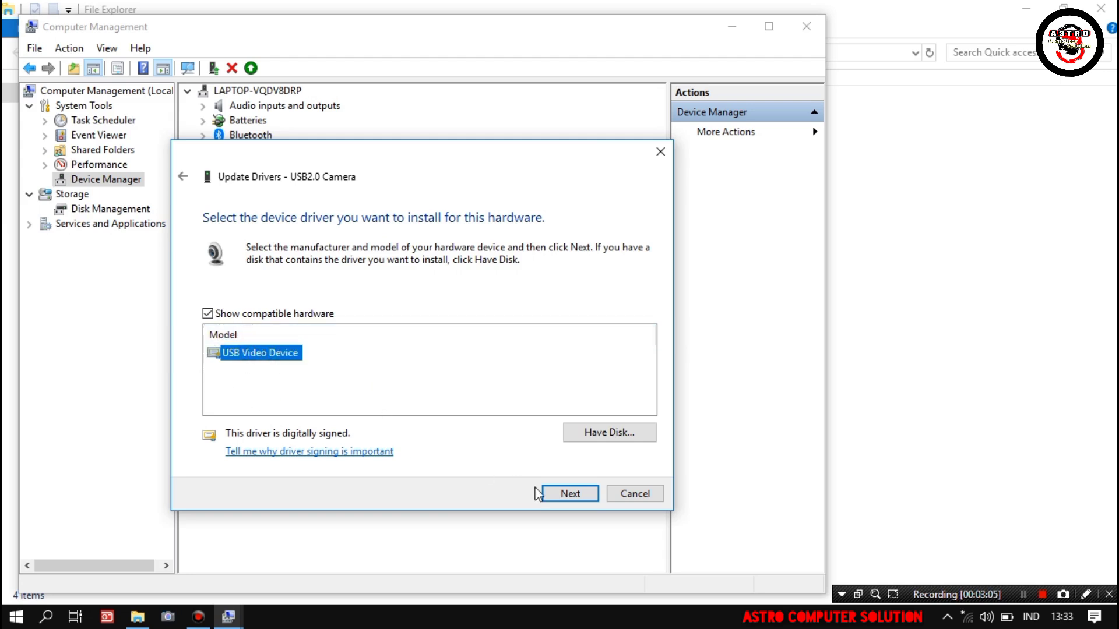
{"action": "left_click", "coordinate": [568, 500]}
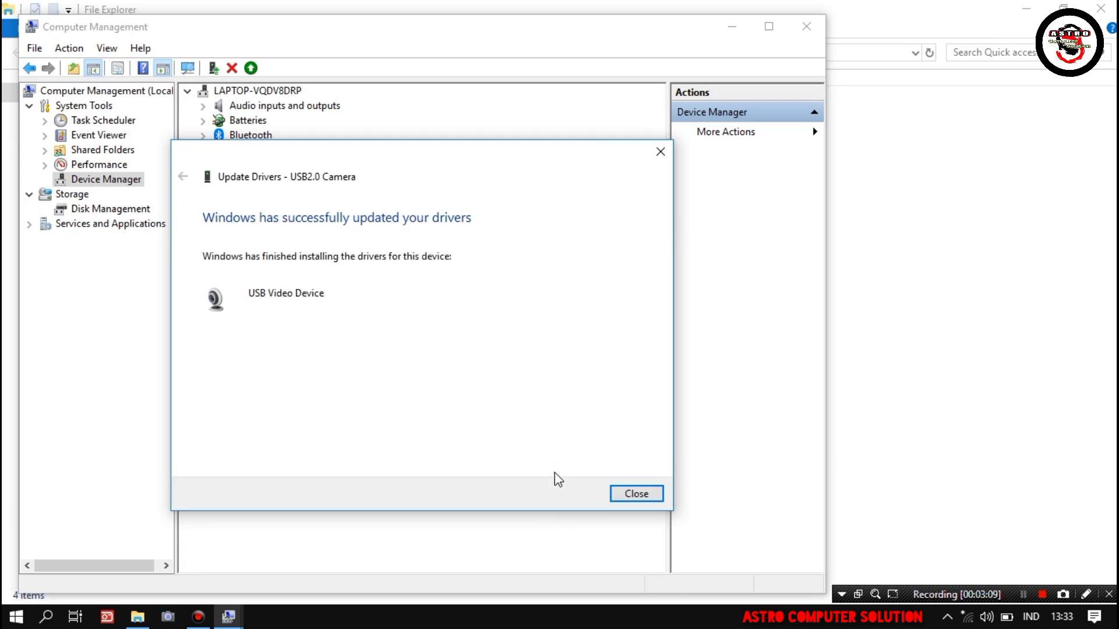
{"action": "left_click", "coordinate": [629, 500]}
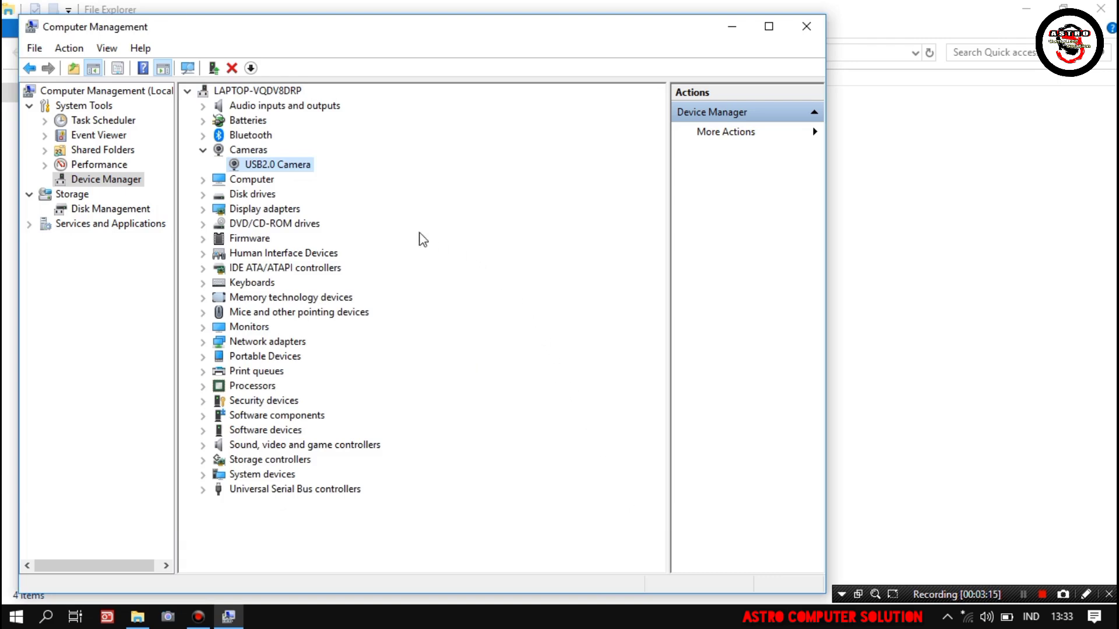
- Close Computer Management and File Explorer, and reopen the Kamera app to test the webcam
{"action": "left_click", "coordinate": [805, 27]}
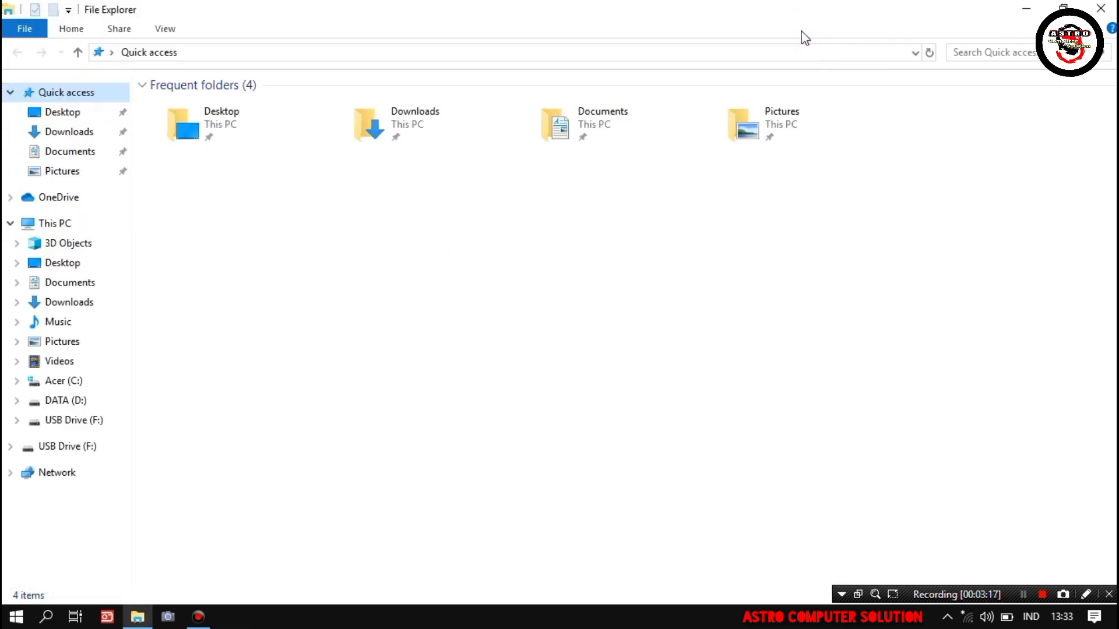
{"action": "left_click", "coordinate": [1101, 8]}
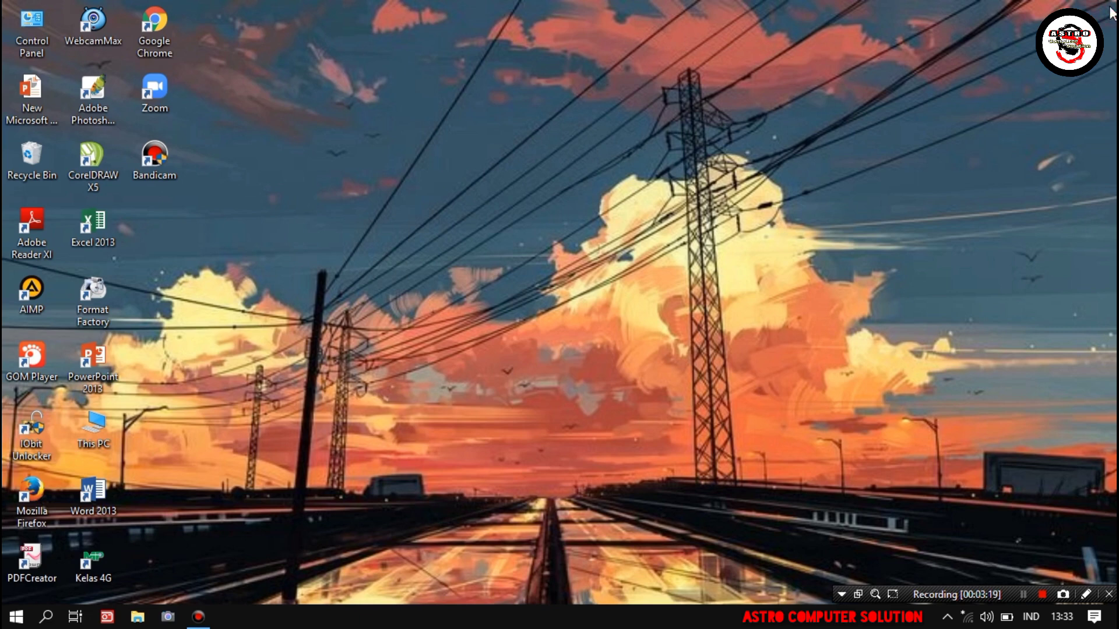
{"action": "left_click", "coordinate": [171, 621]}
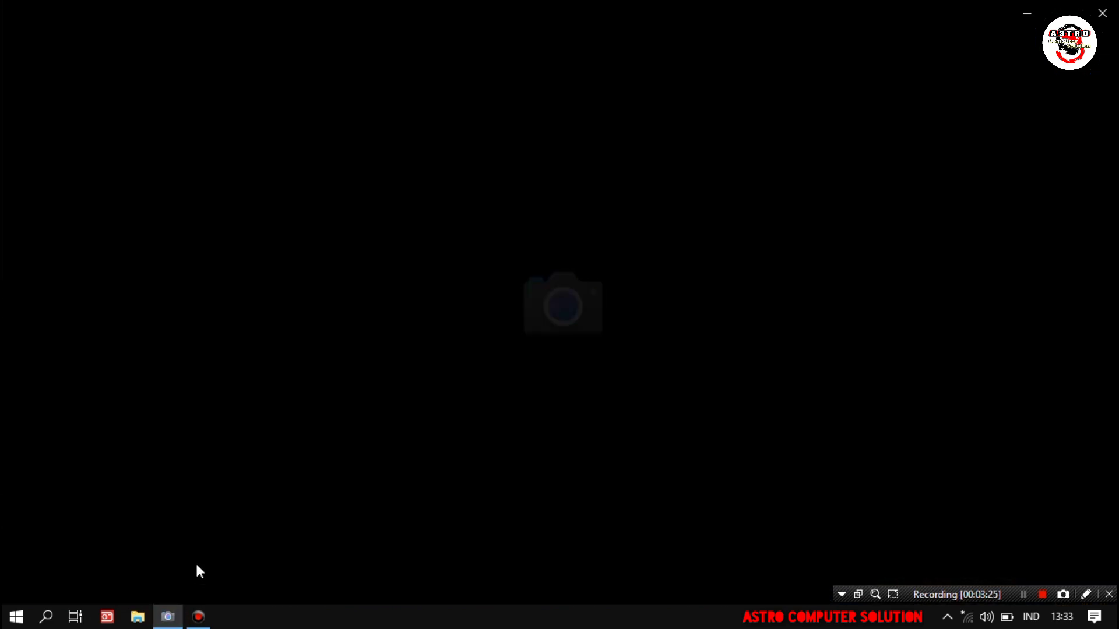